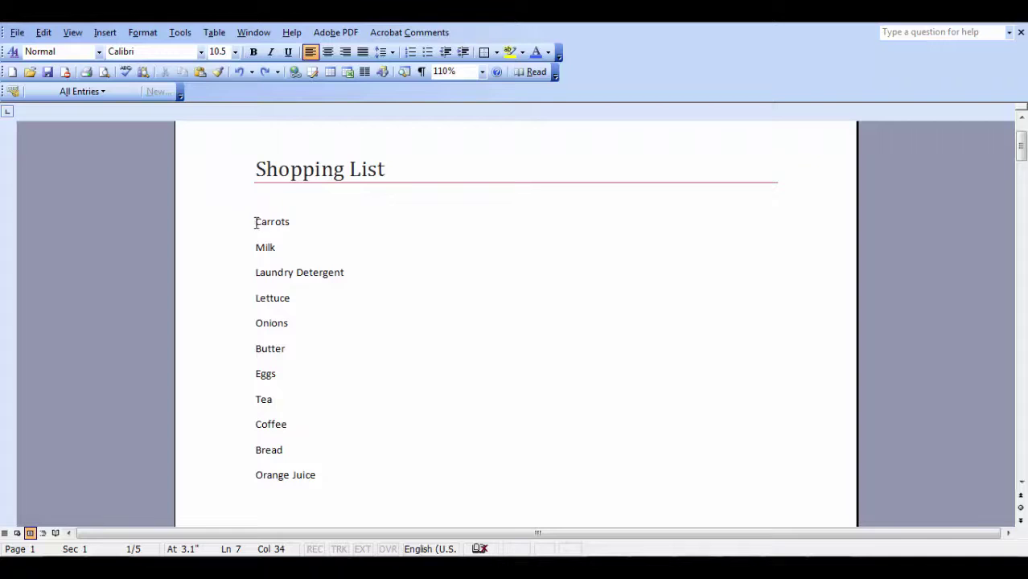
Sort the Shopping List items ascending by paragraph as text, from Bread through Tea
mouse_move(256, 223)
mouse_down()
mouse_move(326, 455)
mouse_move(350, 477)
mouse_up()
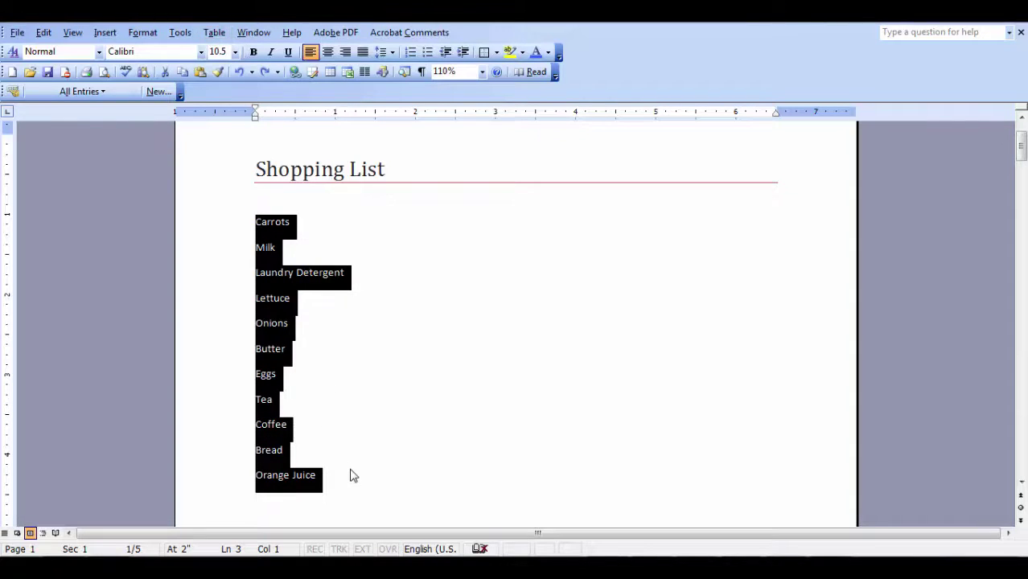
click(214, 33)
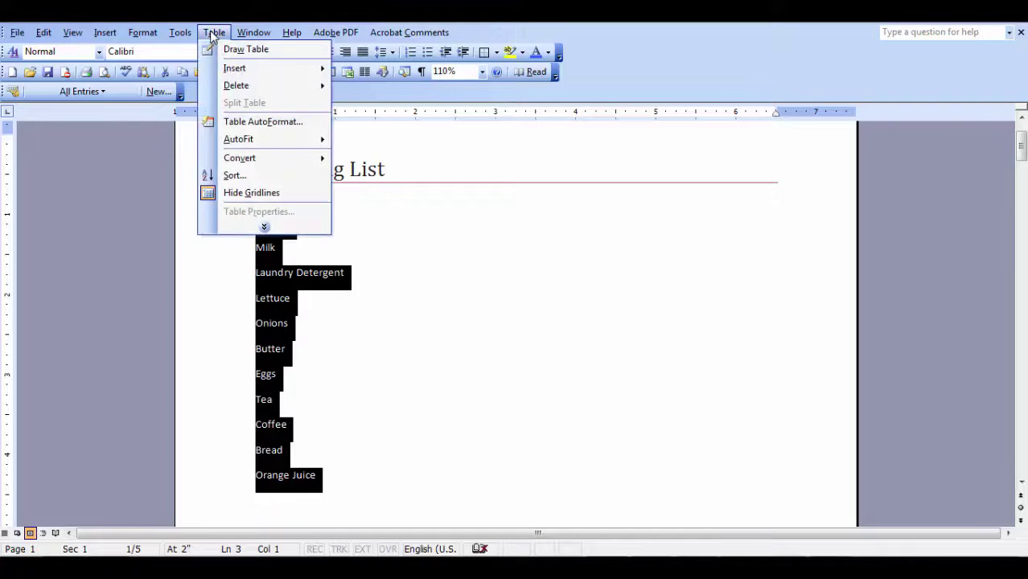
click(232, 176)
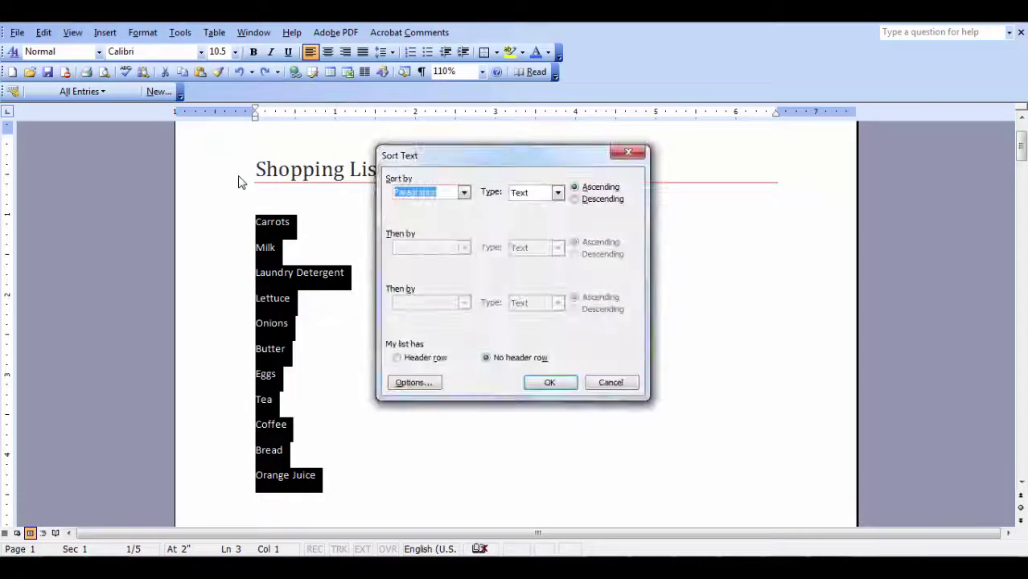
click(464, 193)
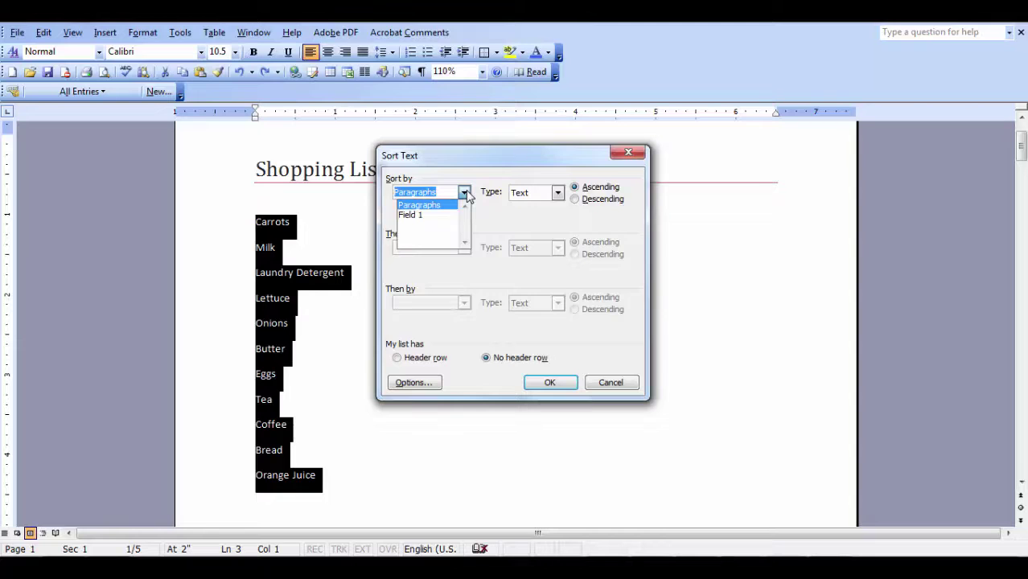
click(465, 193)
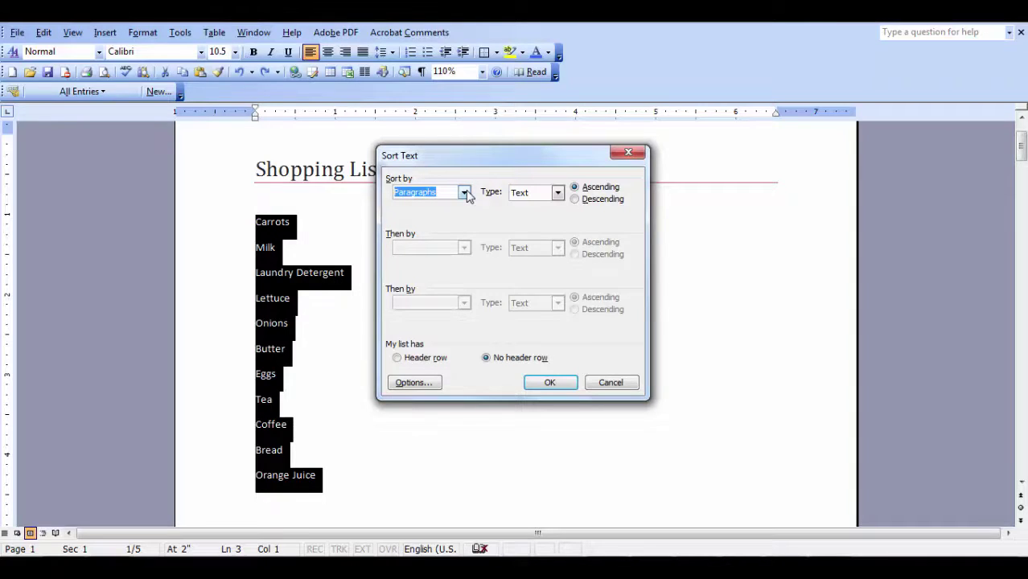
click(558, 193)
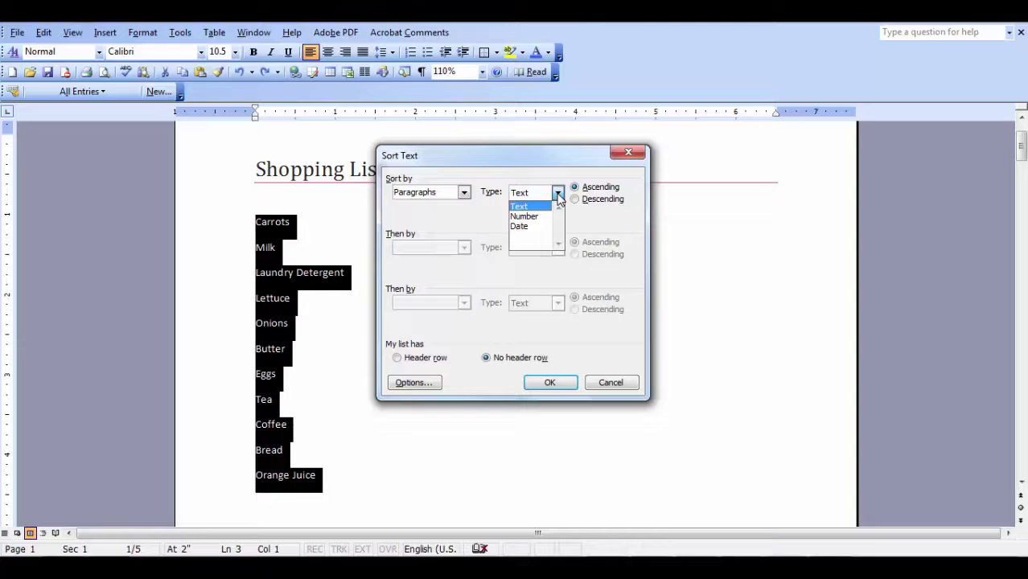
click(558, 196)
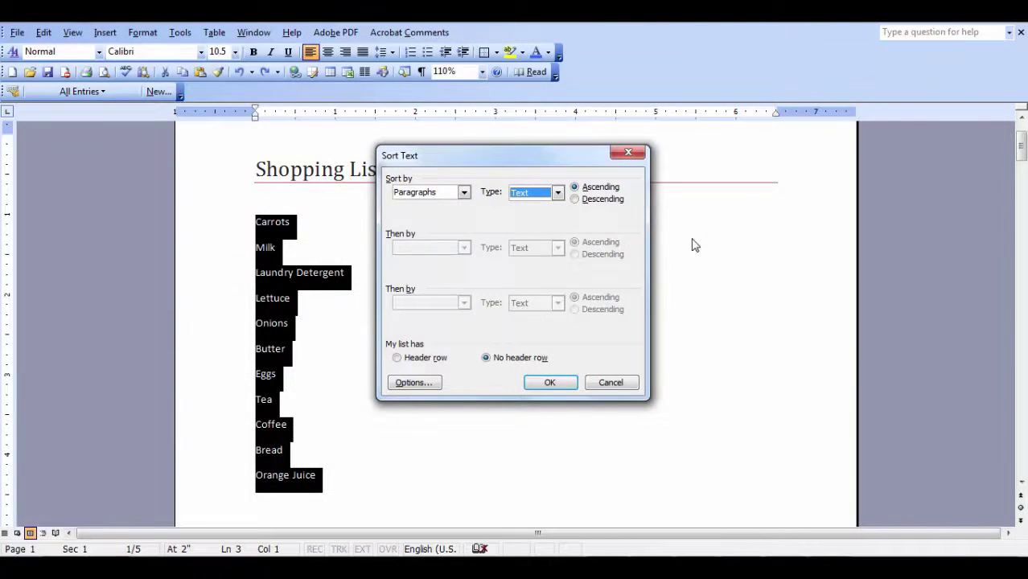
click(550, 383)
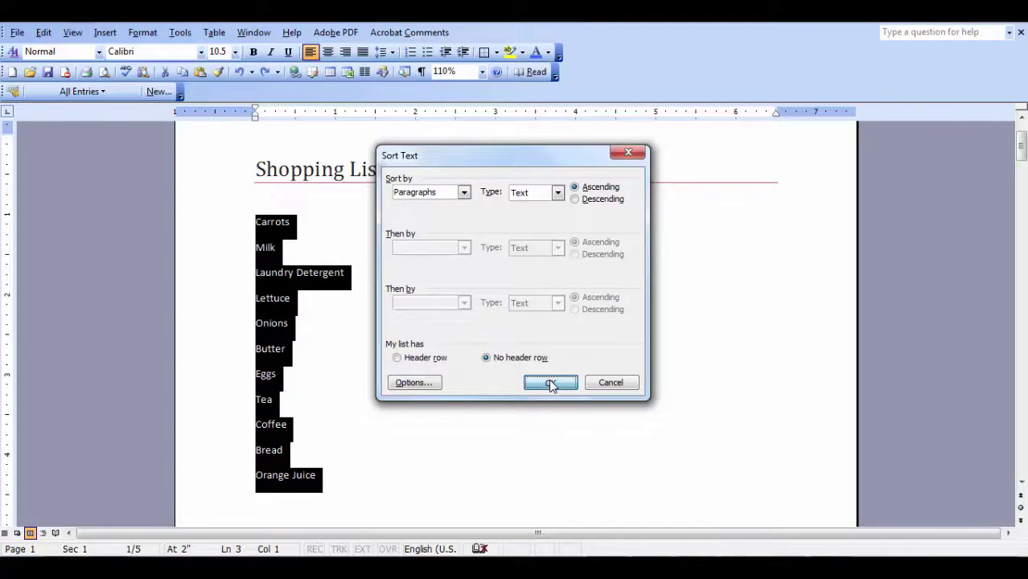
Scroll to page two and select the whole Item and Aisle table
click(441, 340)
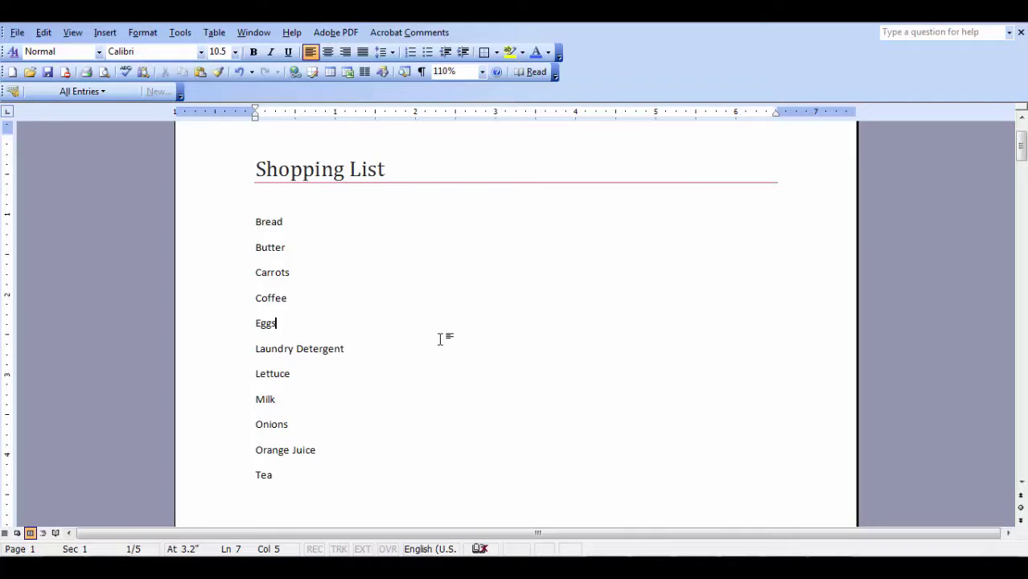
scroll(441, 340, down, 4)
scroll(440, 340, down, 4)
scroll(441, 340, down, 4)
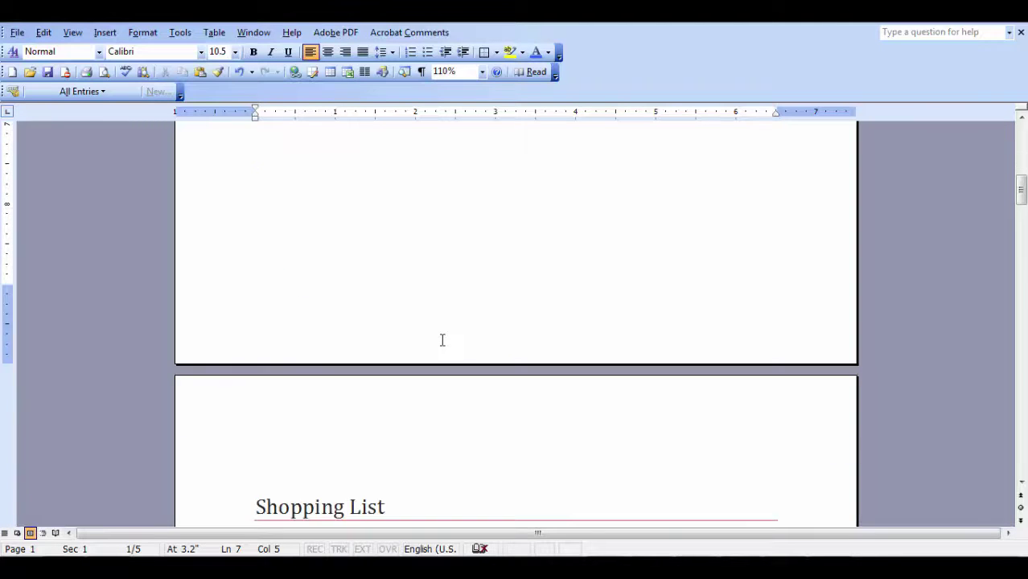
scroll(440, 341, down, 4)
scroll(441, 340, down, 2)
scroll(440, 340, down, 2)
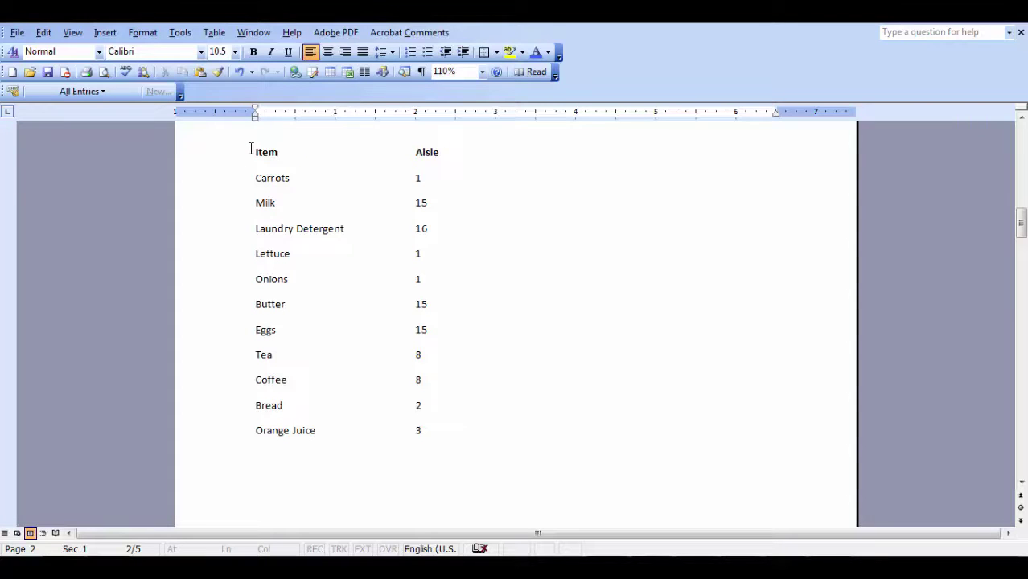
mouse_move(250, 149)
mouse_down()
mouse_move(417, 182)
mouse_move(468, 430)
mouse_up()
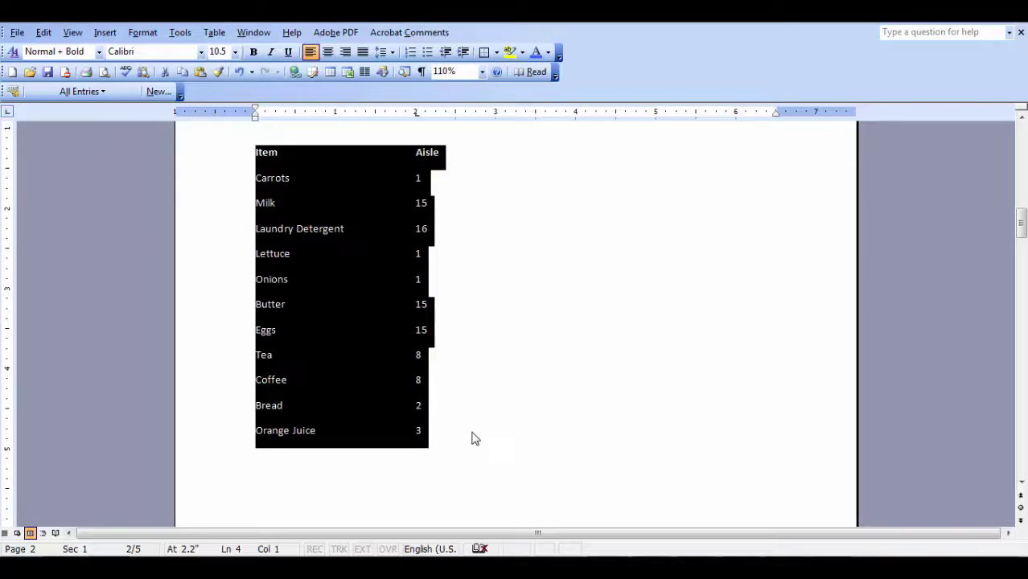
Sort the table with a header row, by Aisle number first and then by Item
click(213, 33)
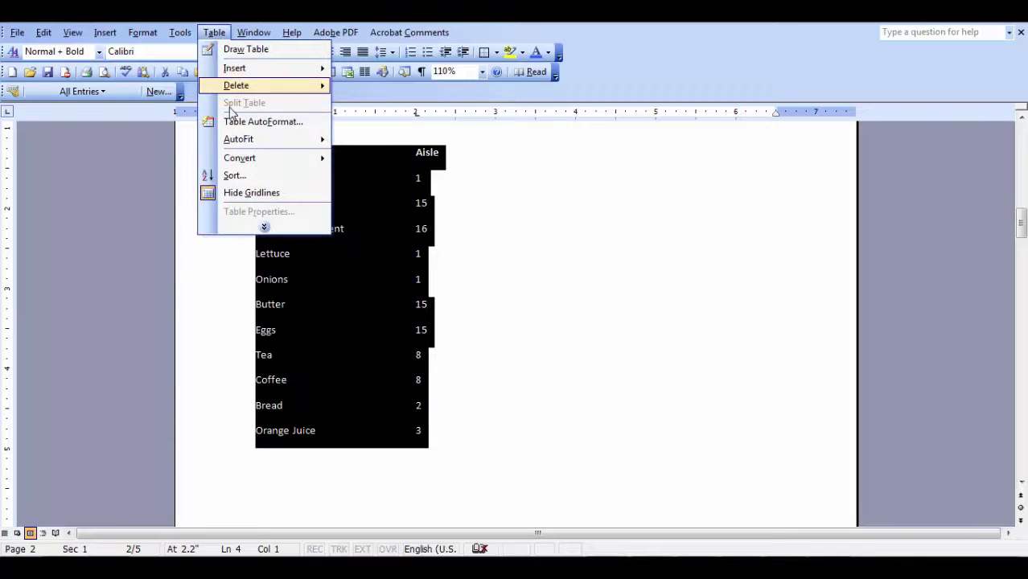
click(236, 175)
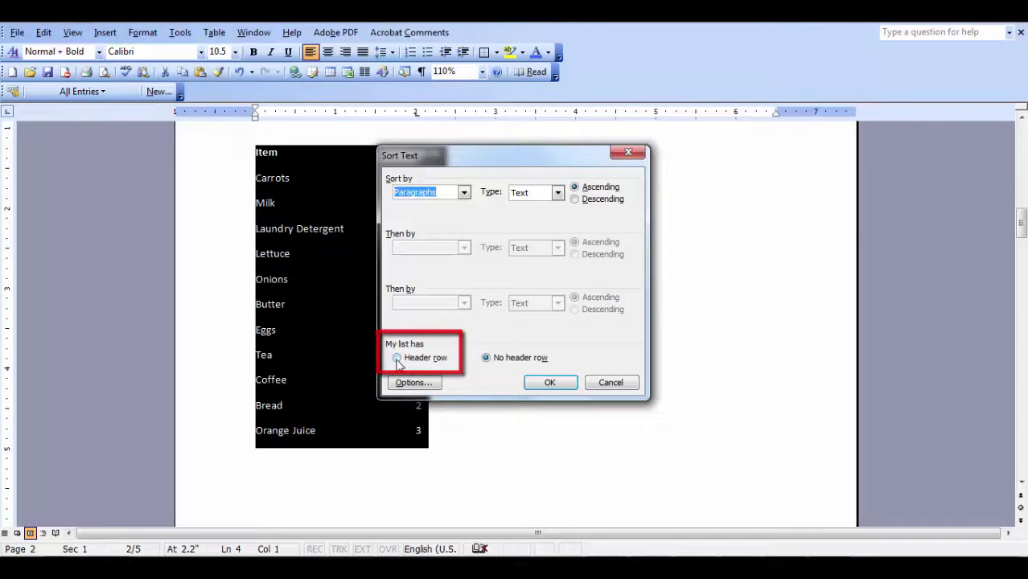
click(397, 359)
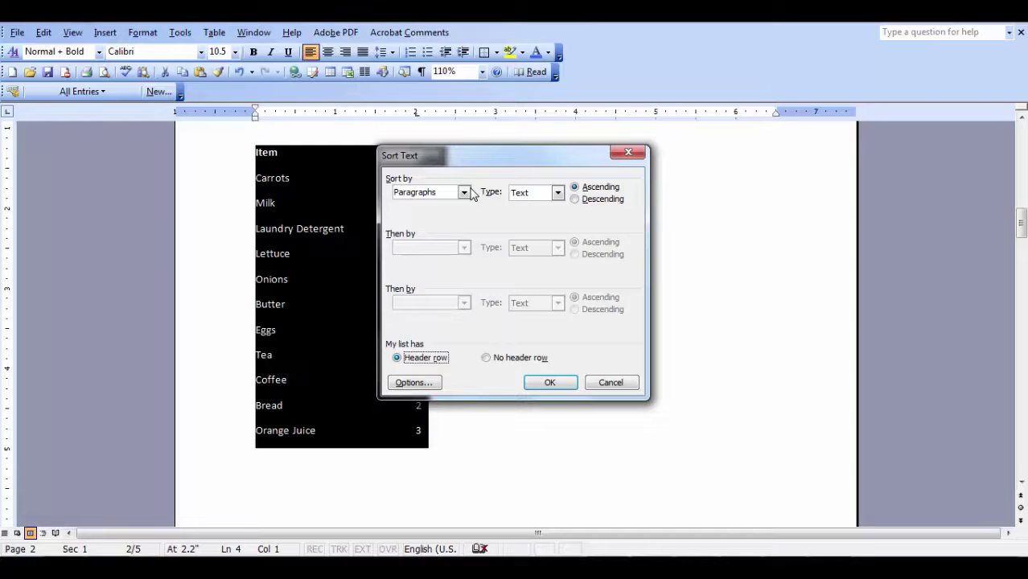
click(465, 192)
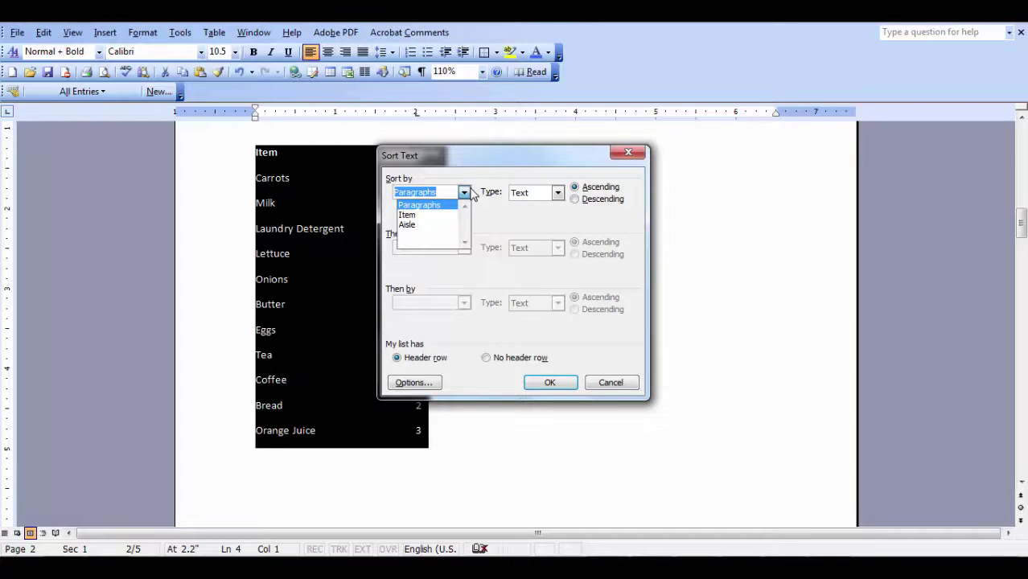
key(Down)
key(Down)
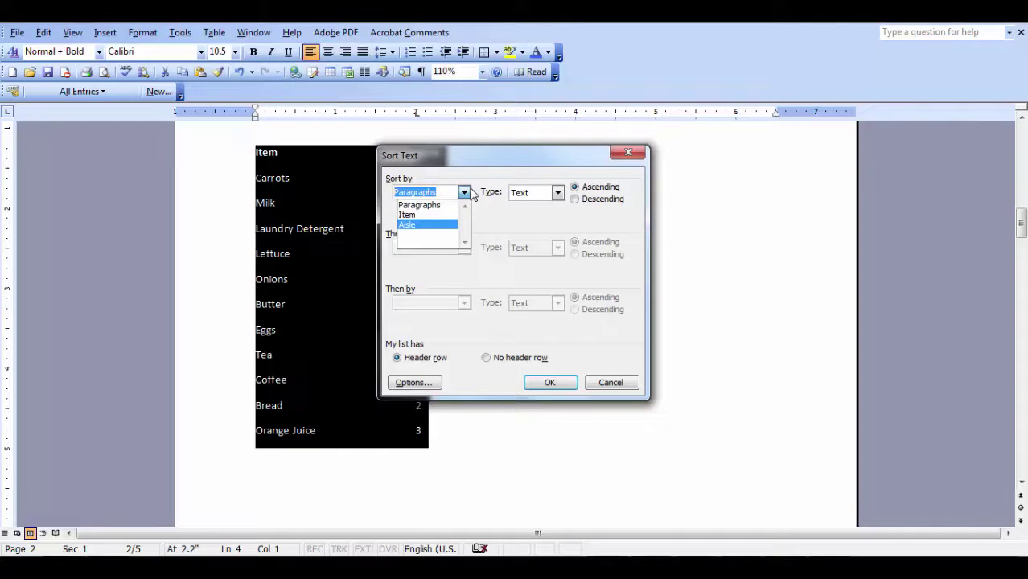
key(Return)
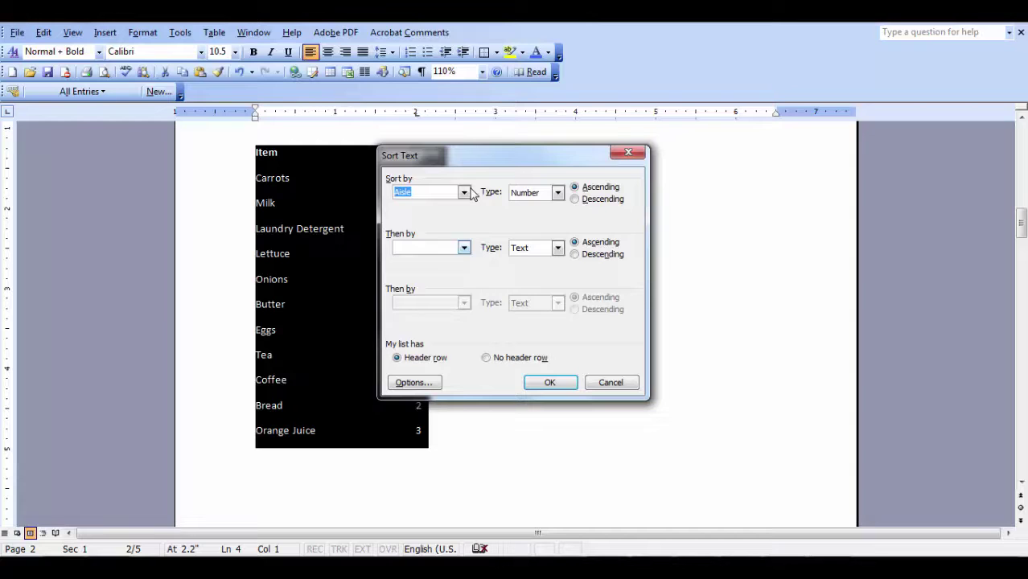
key(Tab)
key(alt+Down)
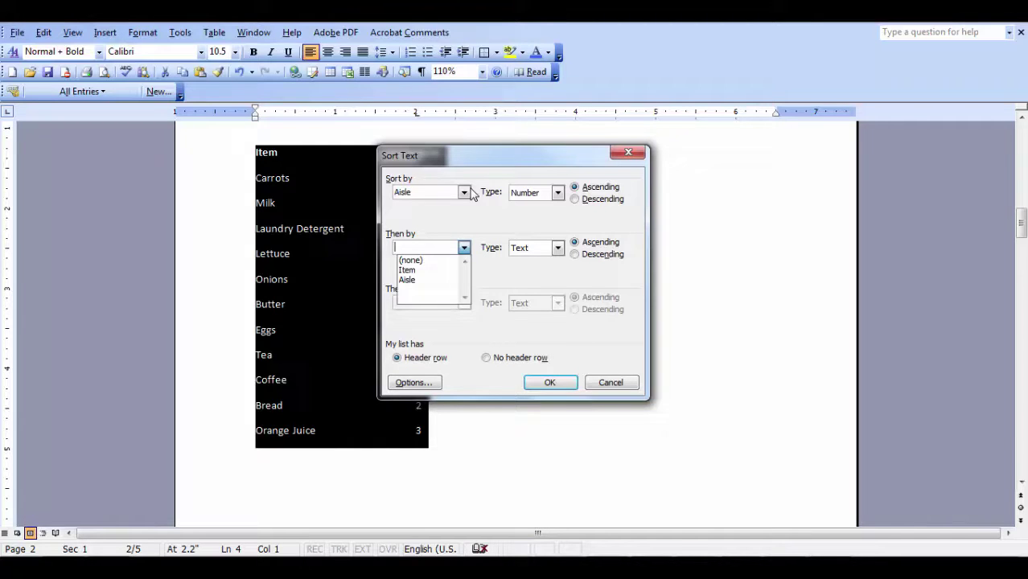
key(Down)
key(Return)
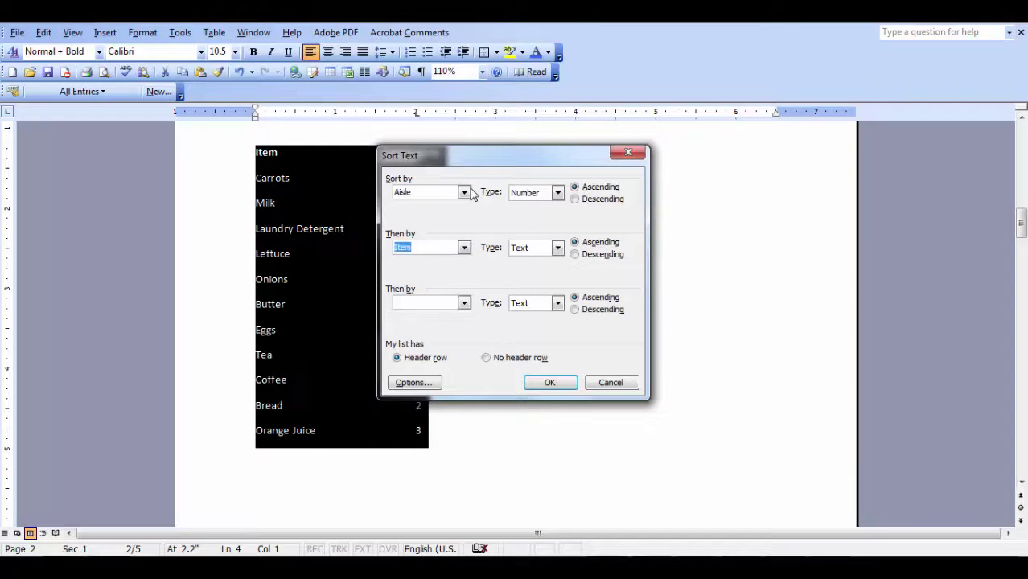
key(Return)
key(Right)
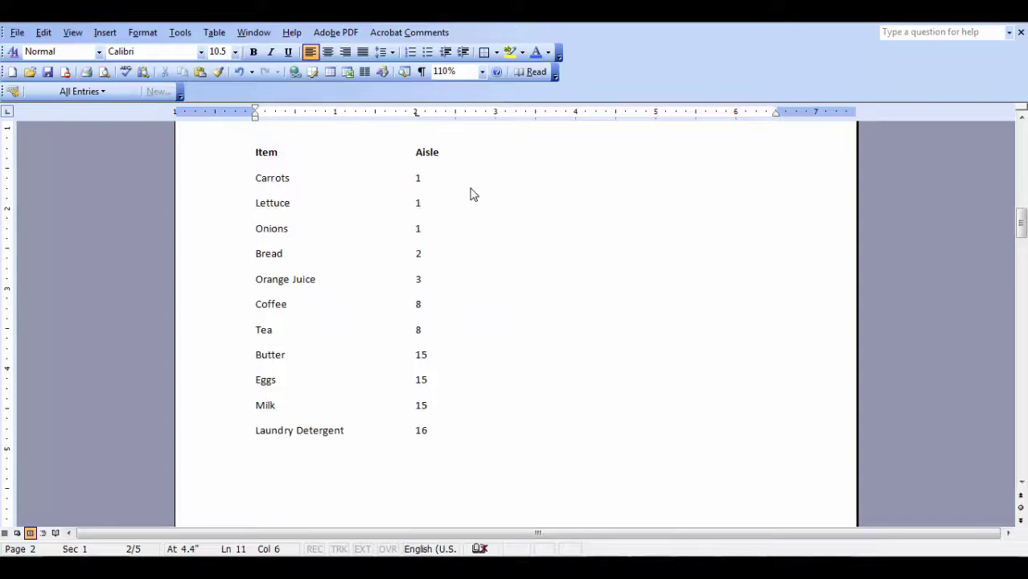
Select the page-three Number List and sort it ascending as numbers, 3 to 541
scroll(473, 194, down, 5)
scroll(472, 193, down, 5)
scroll(472, 194, down, 4)
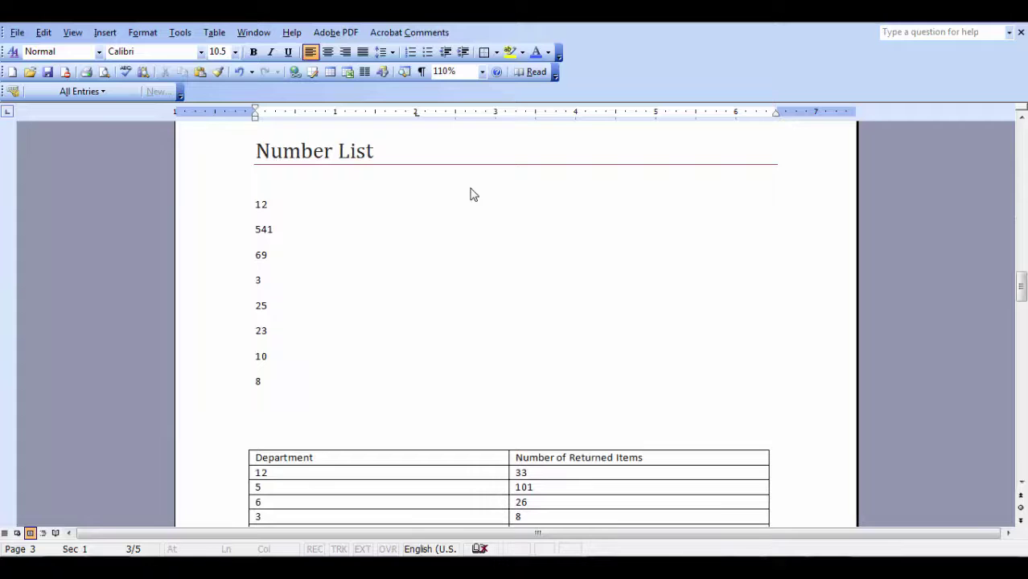
key(shift+Down)
key(shift+Down)
key(shift+Down)
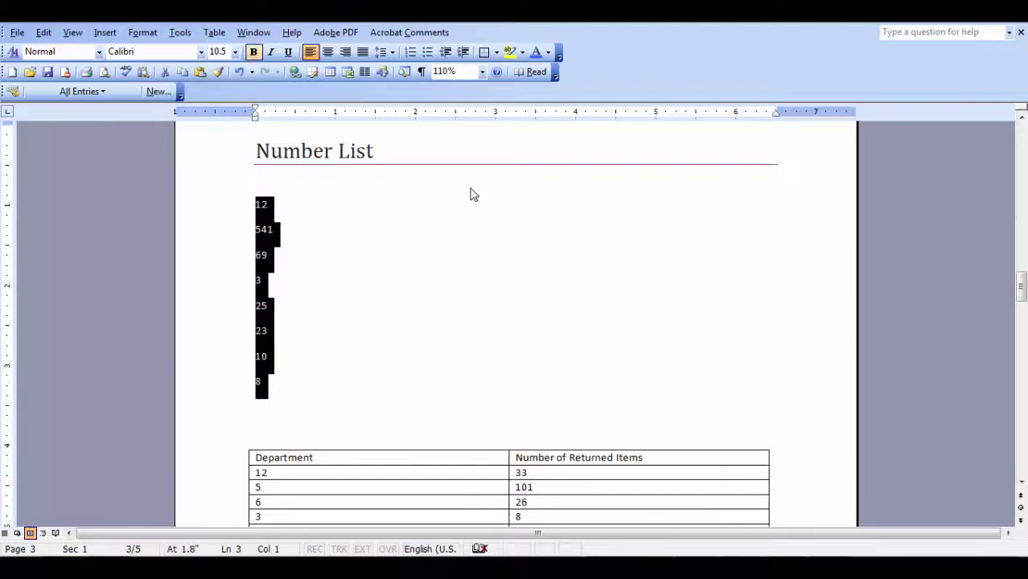
key(alt+a)
key(Down)
key(Down)
key(Down)
key(Down)
key(Return)
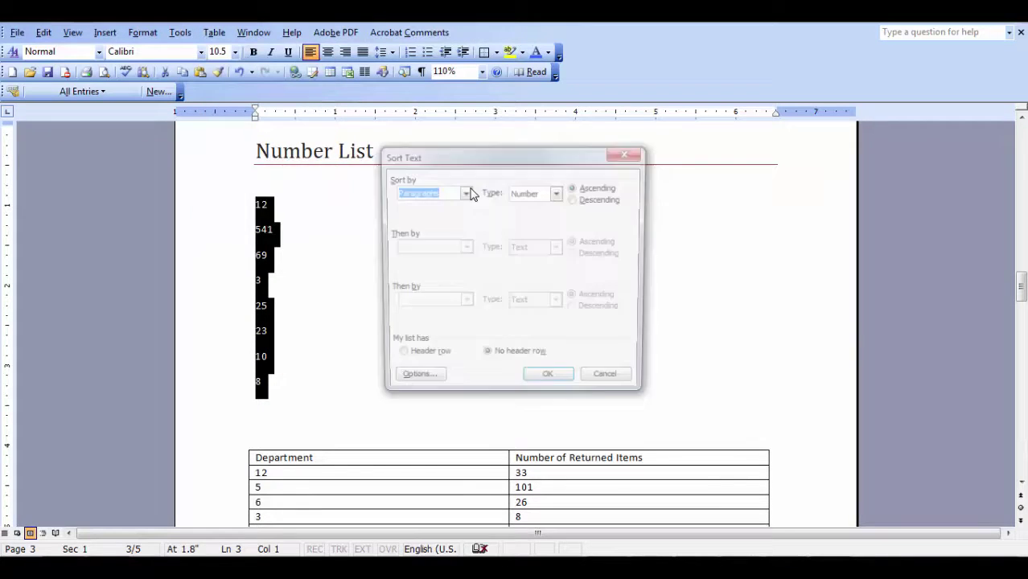
key(Return)
Scroll down and place the cursor inside the returned-items table
scroll(472, 194, down, 1)
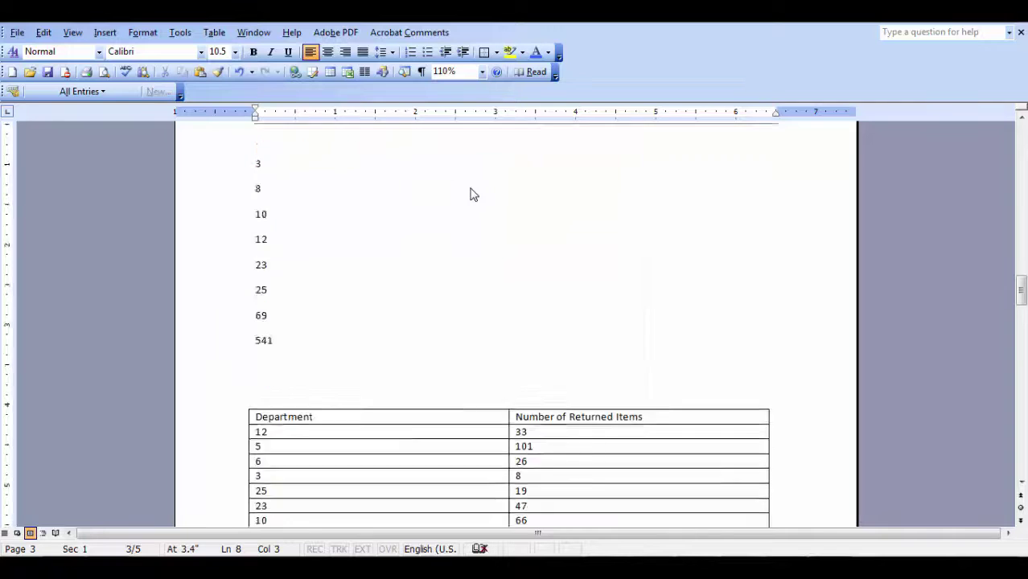
scroll(472, 194, down, 4)
key(Down)
key(Down)
key(Down)
Sort the table by Department number ascending, then by Number of Returned Items
key(alt+w)
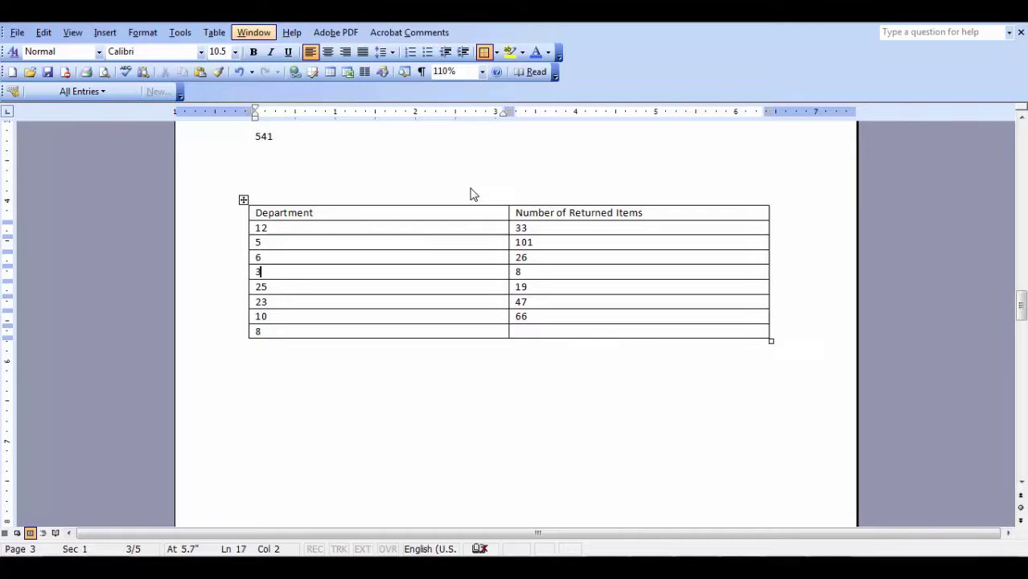
key(Left)
key(Return)
key(Down)
key(Down)
key(Down)
key(Down)
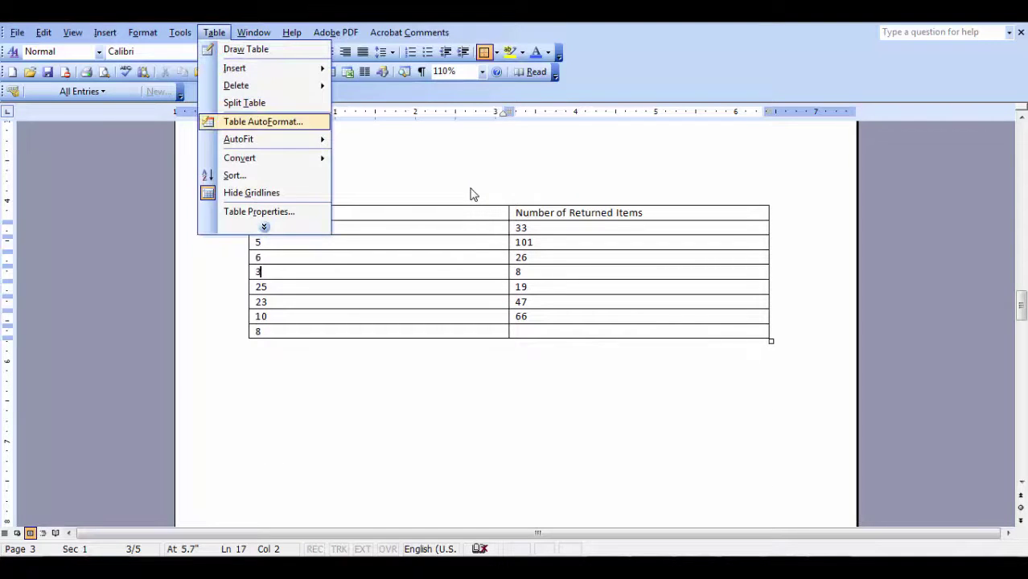
key(Down)
key(Down)
key(Down)
key(Return)
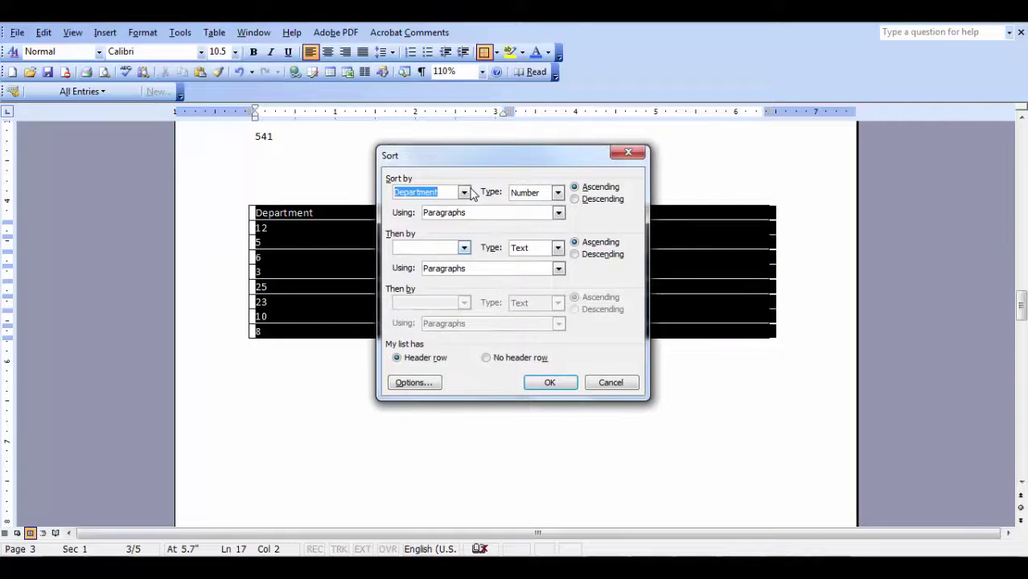
key(alt+t)
key(alt+Down)
key(Down)
key(Return)
key(Return)
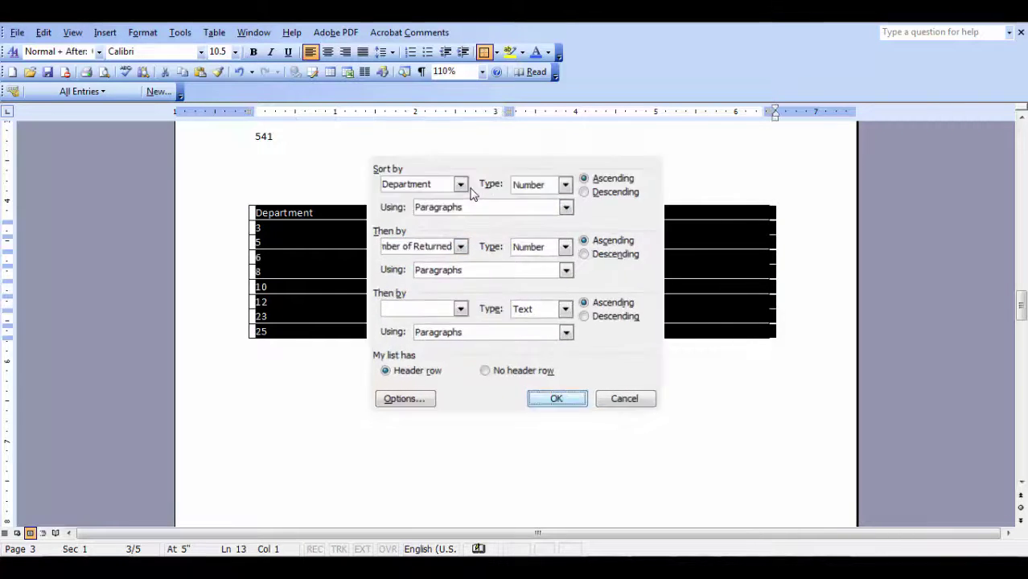
key(Return)
key(Down)
Scroll down to the Reference List and select all of its lines
scroll(474, 193, down, 1)
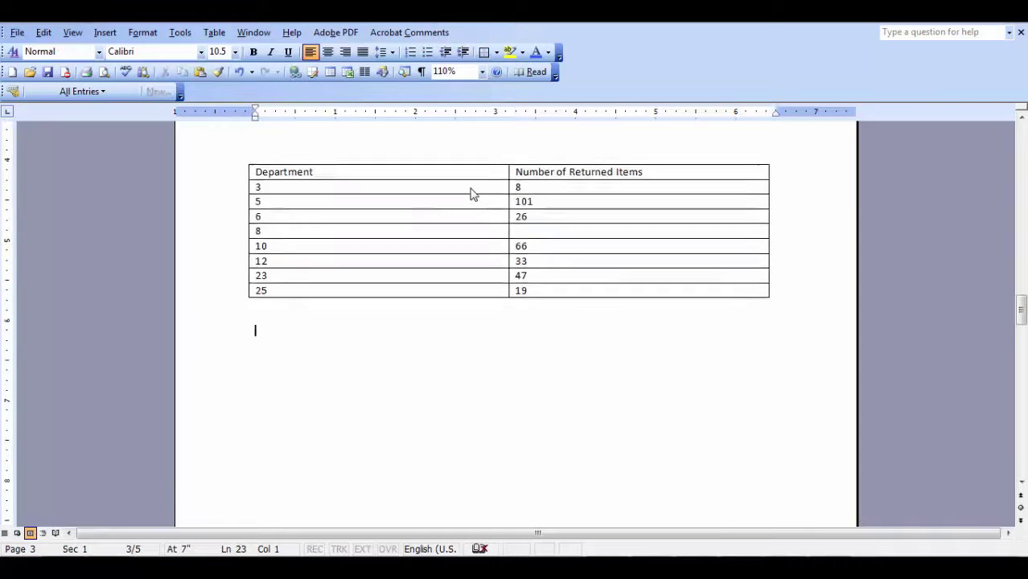
scroll(473, 193, down, 5)
scroll(474, 193, down, 3)
scroll(473, 193, down, 3)
scroll(473, 193, down, 2)
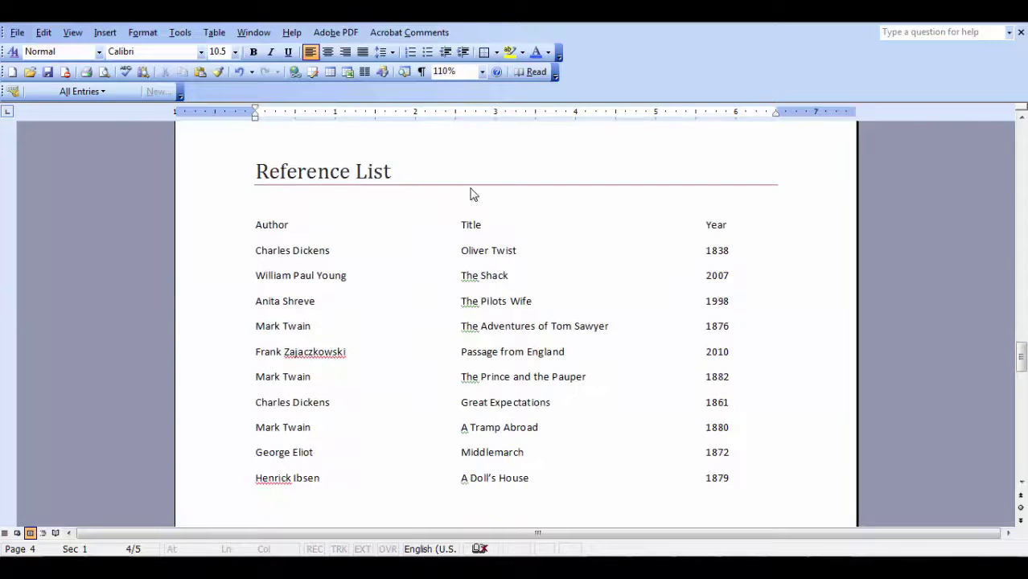
scroll(473, 194, down, 1)
key(Down)
key(shift+Down)
key(shift+Down)
key(shift+Down)
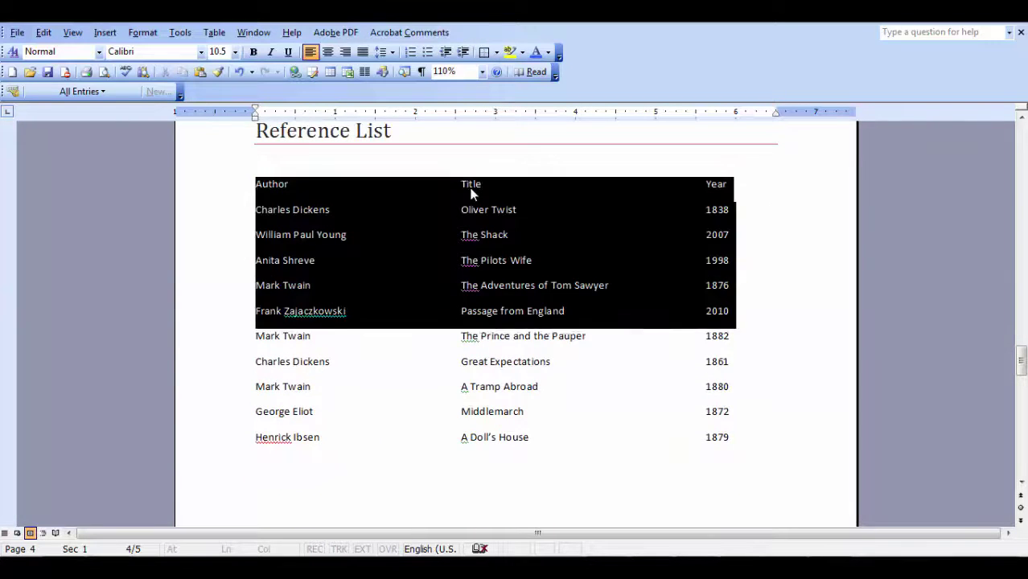
key(shift+Down)
key(shift+Down)
key(shift+Down)
key(shift+Down)
In the Sort settings, mark a header row and make Author the first sort key
key(alt+a)
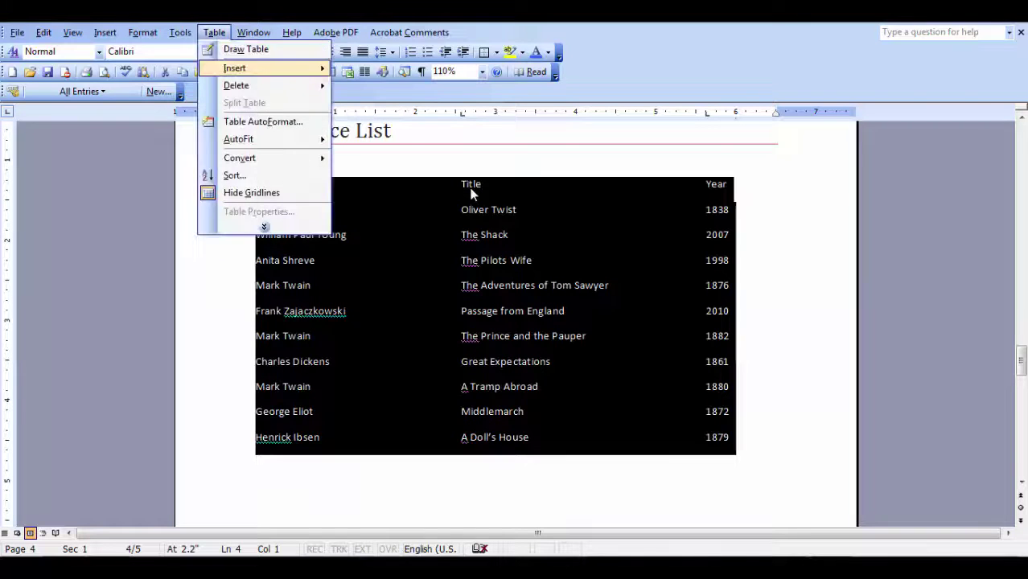
key(Down)
key(Down)
key(Down)
key(Down)
key(Down)
key(Return)
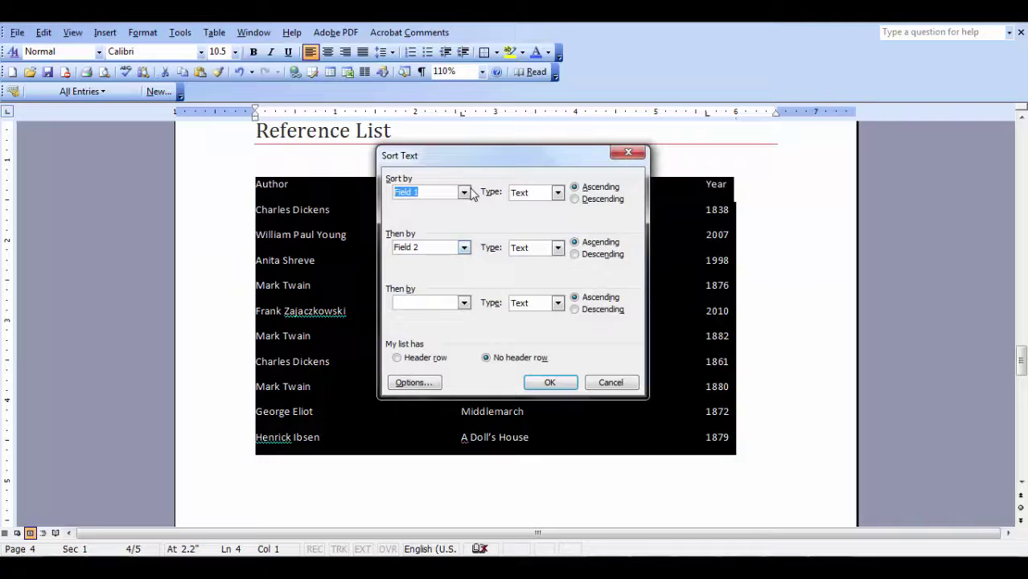
key(alt+r)
click(465, 193)
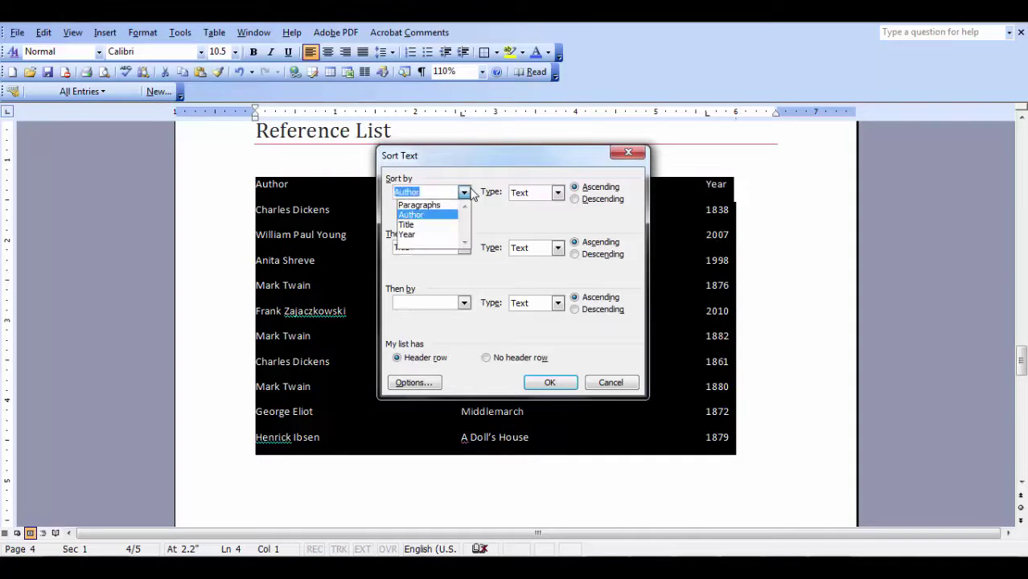
key(Return)
Add Year and Title as the second and third sort keys and apply the sort
key(alt+t)
key(alt+Down)
key(Up)
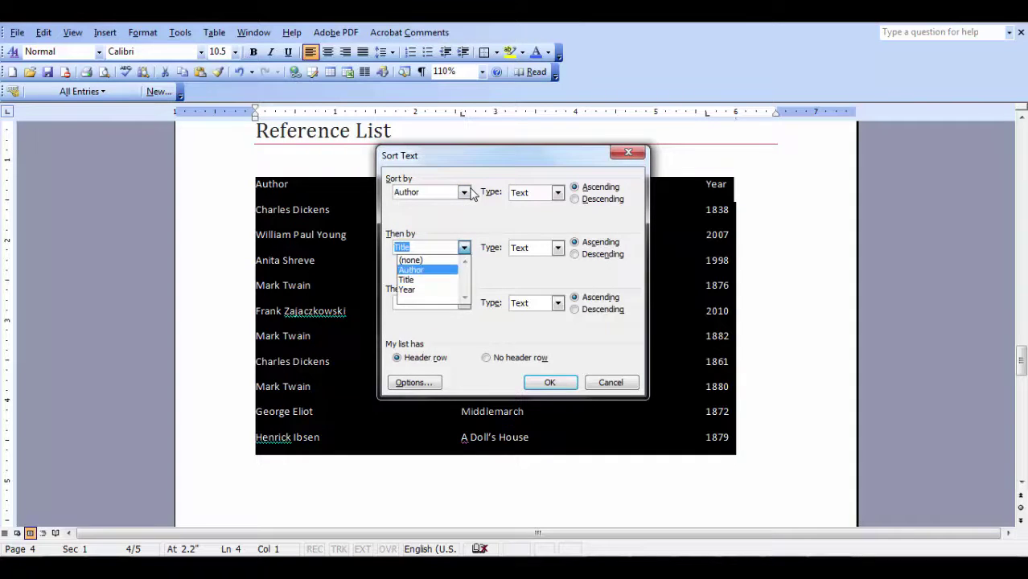
key(Down)
key(Down)
key(Return)
key(alt+b)
key(alt+Down)
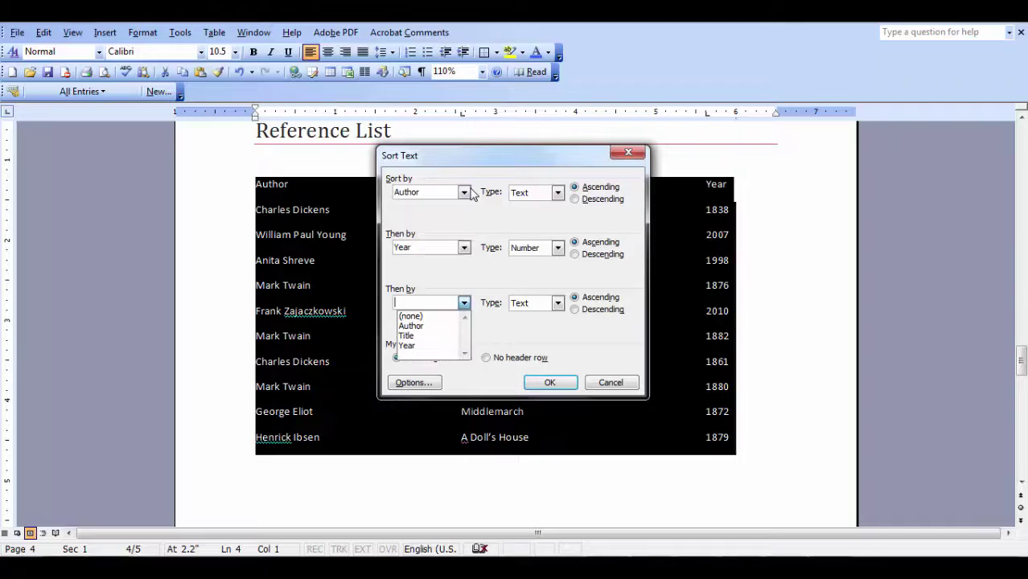
key(Down)
key(Down)
key(Return)
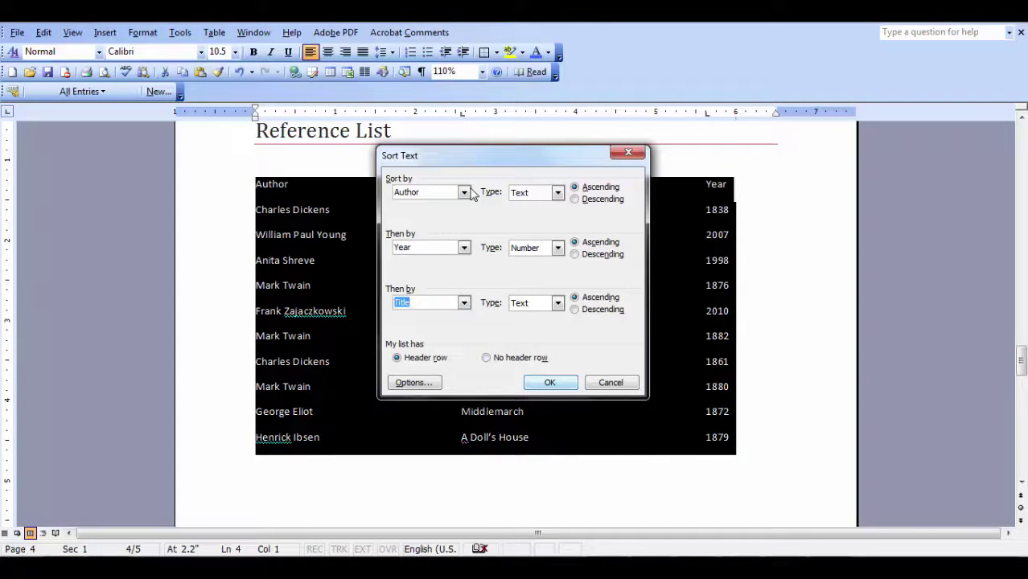
key(Return)
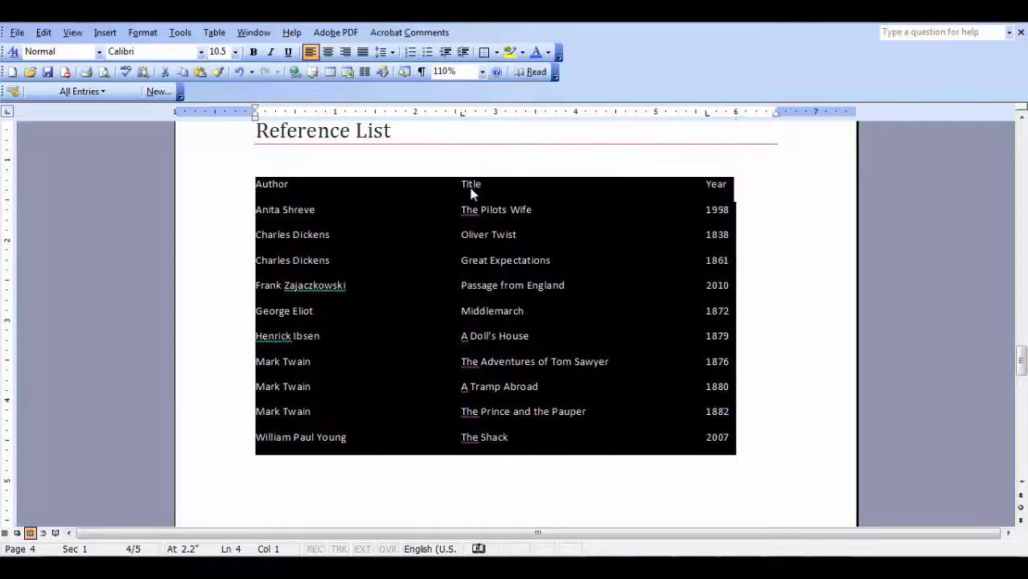
Scroll to the dash-separated Author-Title-Year list and select it
scroll(473, 193, down, 5)
scroll(473, 193, down, 6)
scroll(474, 193, down, 6)
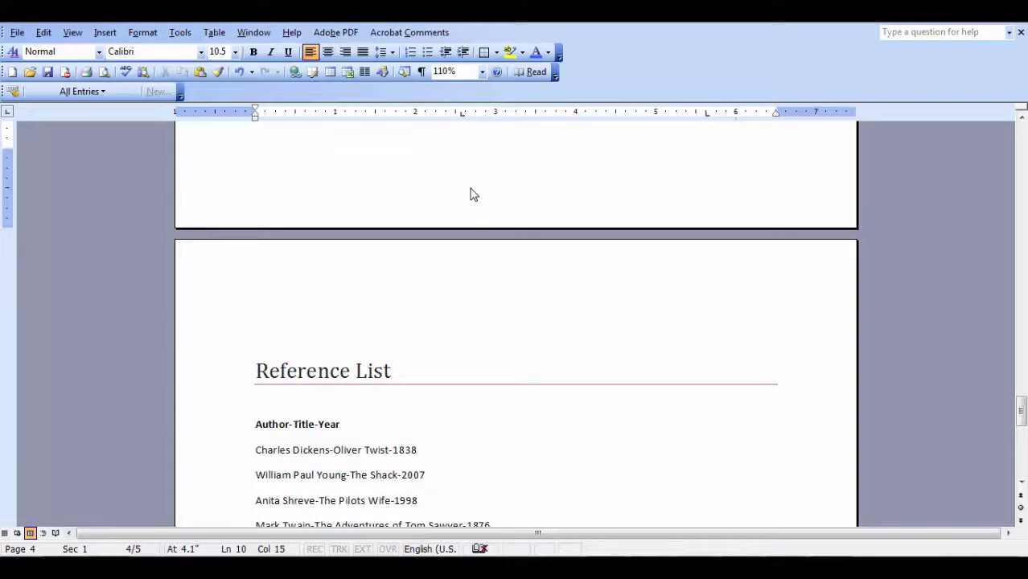
scroll(473, 193, down, 6)
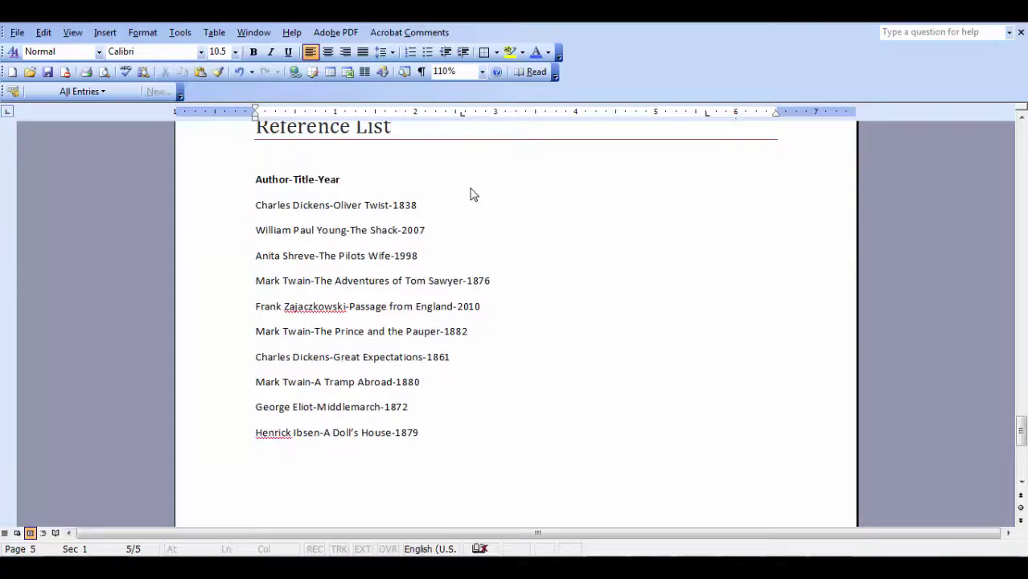
key(shift+Down)
key(shift+Down)
key(shift+Down)
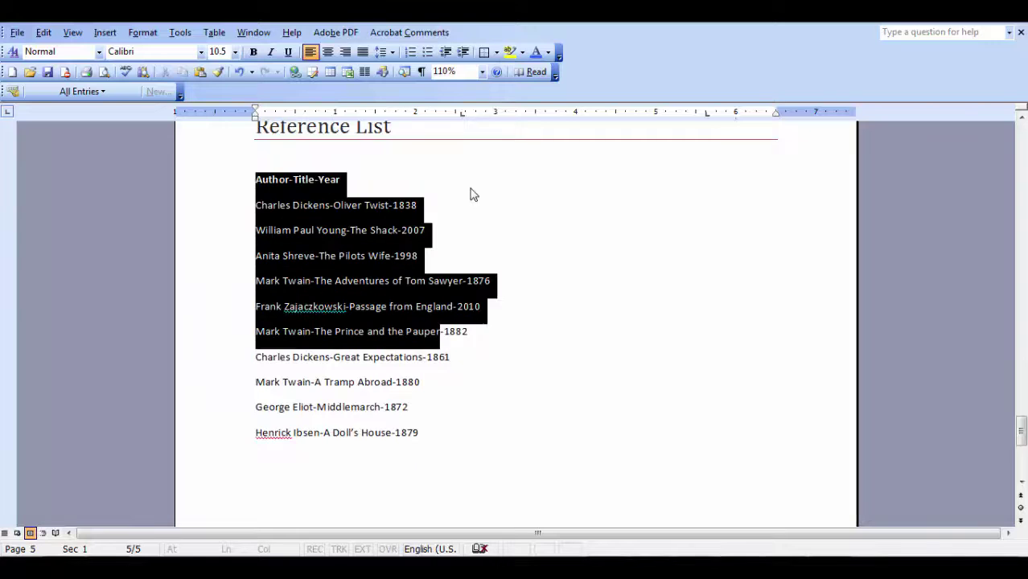
key(shift+Down)
key(shift+Down)
key(shift+Down)
Sort the list by author, year, then title, using '-' as the field separator
key(alt+a)
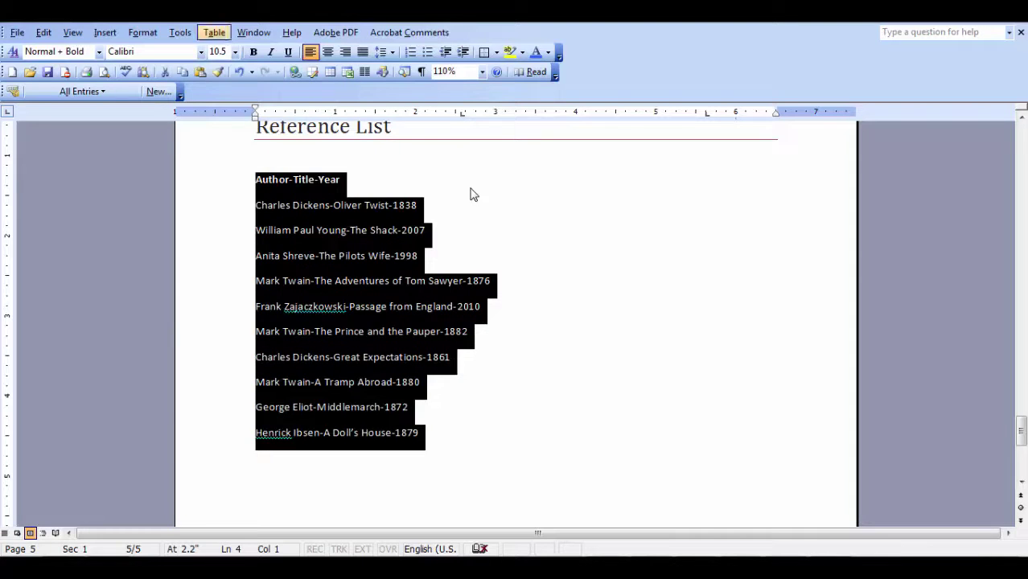
key(Down)
key(Down)
key(Down)
key(Down)
key(Down)
key(Return)
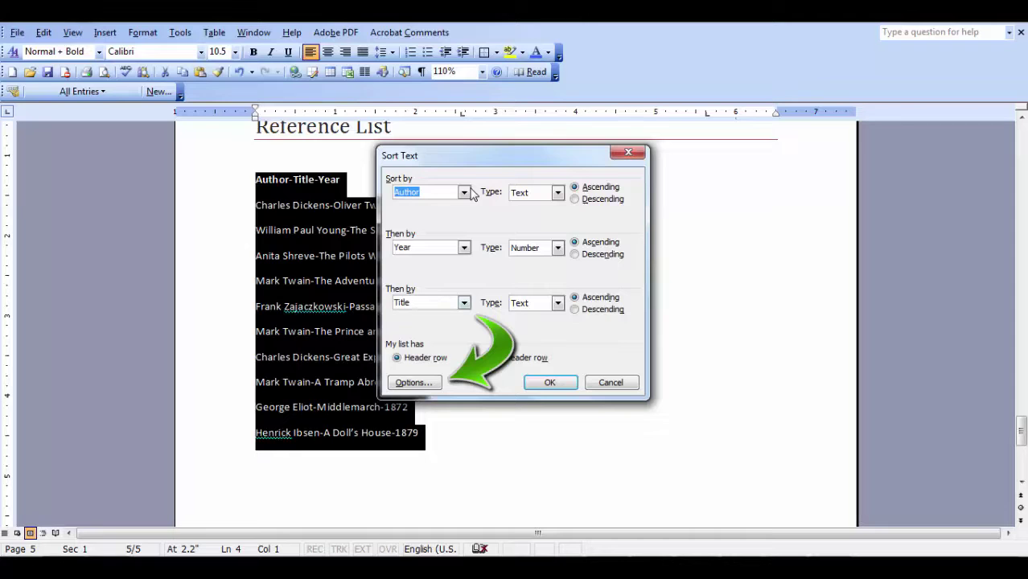
key(alt+o)
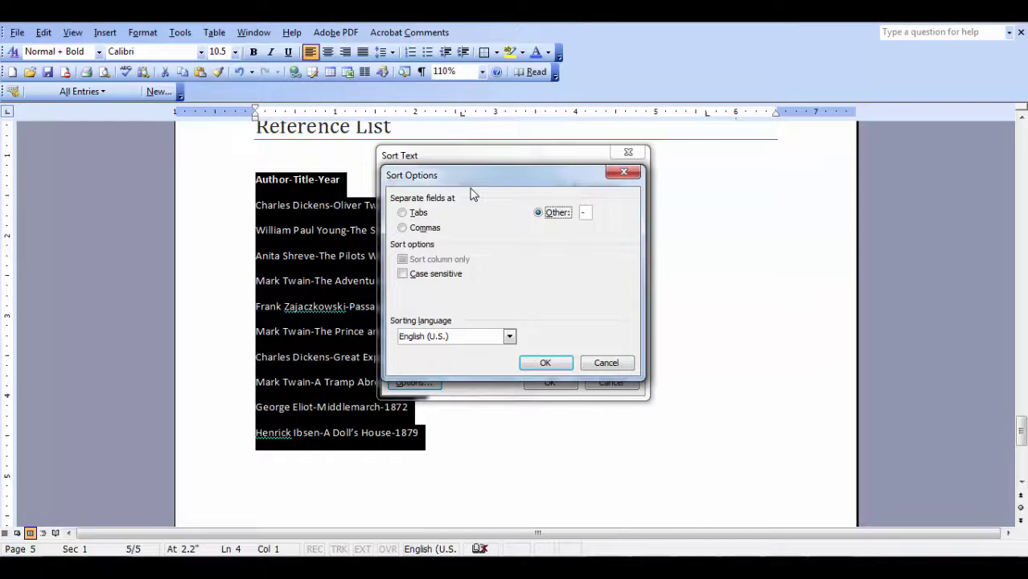
key(Return)
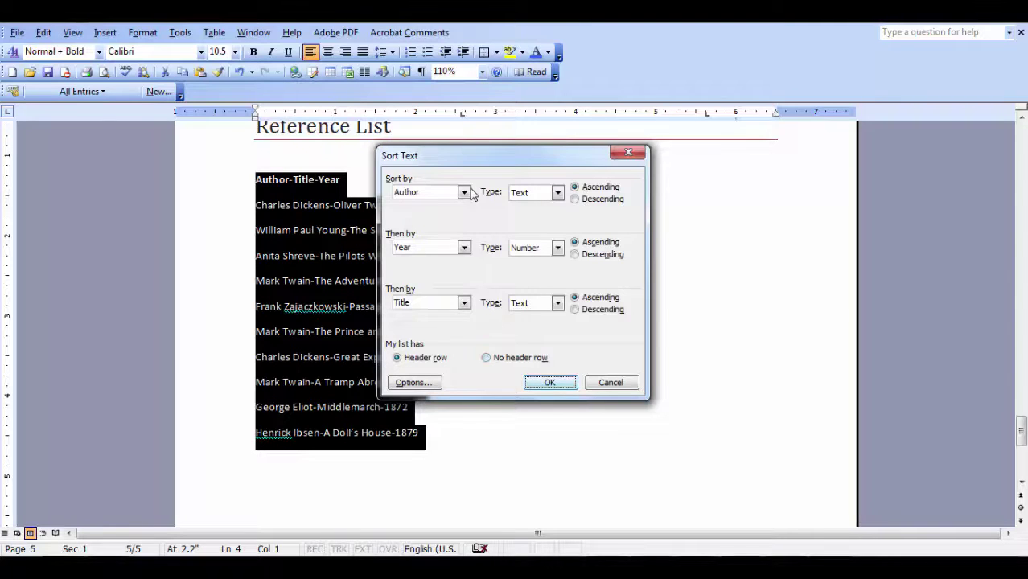
key(Return)
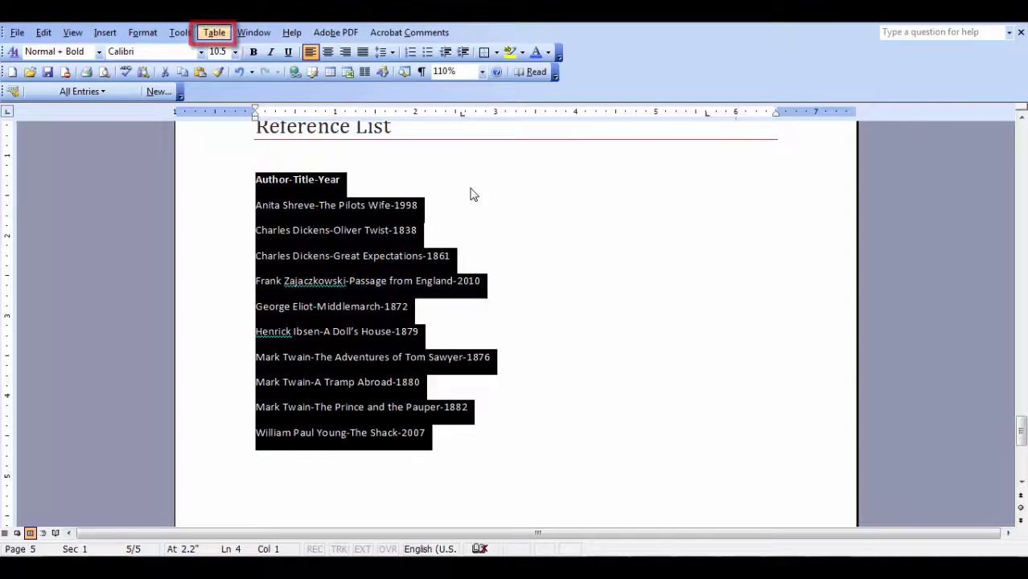
Convert the selected dash-separated list into a three-column Author, Title, Year table
key(alt+a)
key(Down)
key(Down)
key(Right)
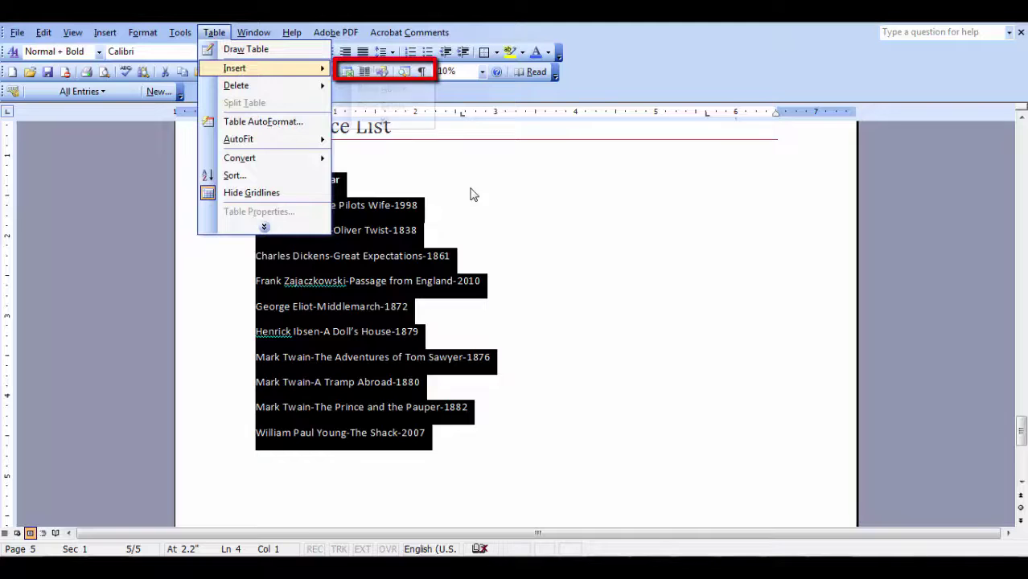
key(Return)
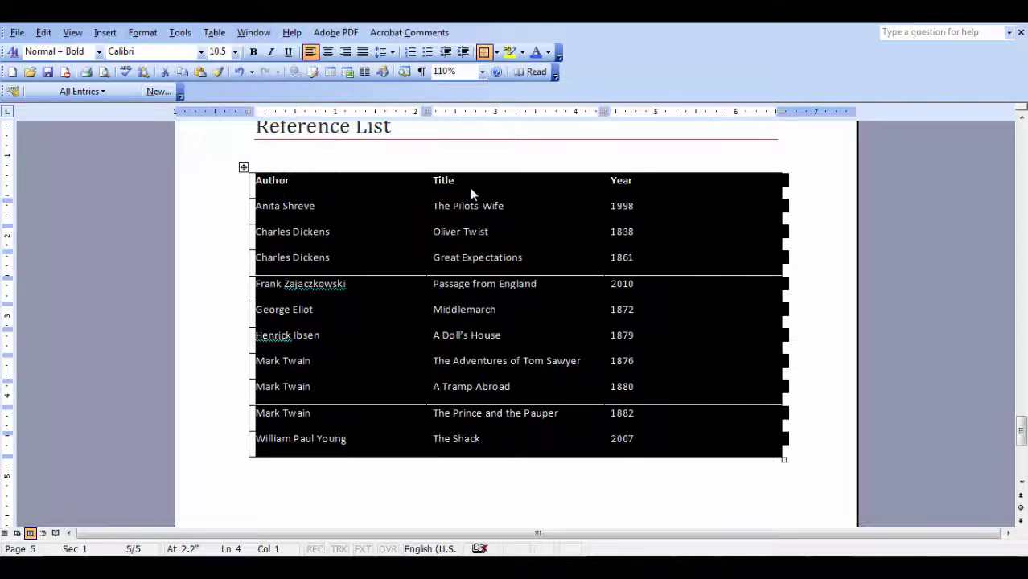
key(Right)
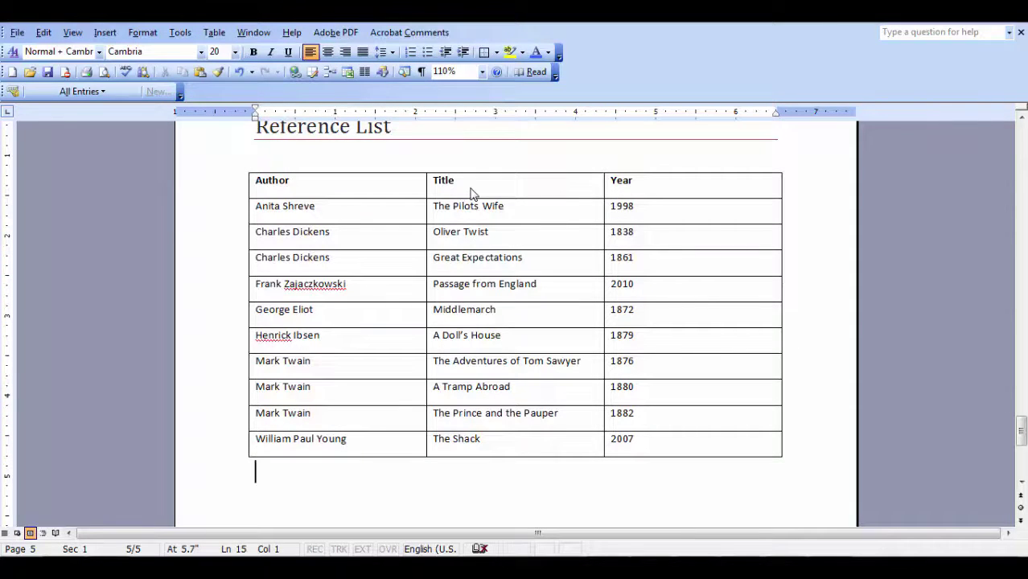